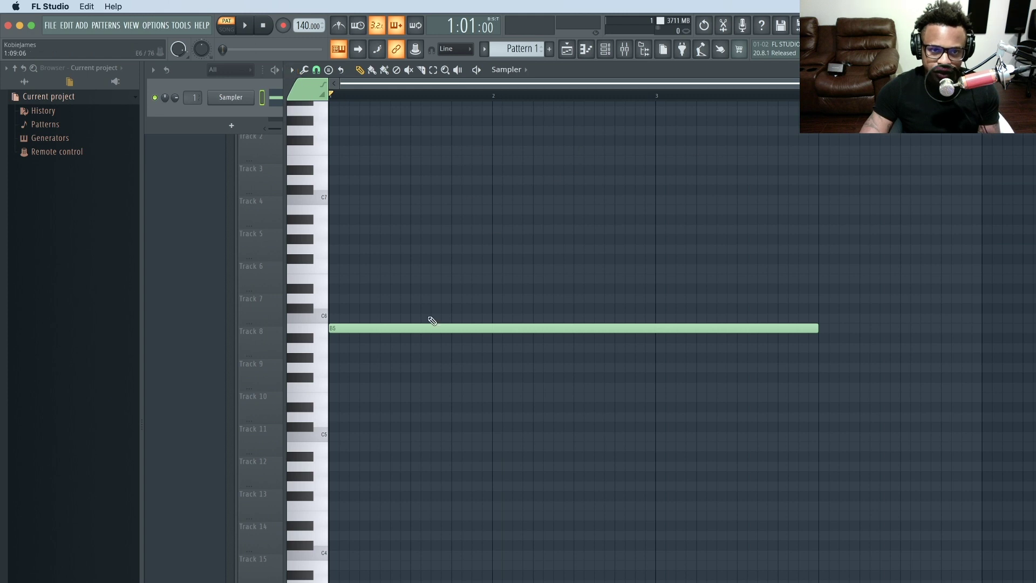
Toggle the piano roll's View > Rounded option off and back on, leaving rounded note ends enabled.
{"action": "left_click", "coordinate": [292, 71]}
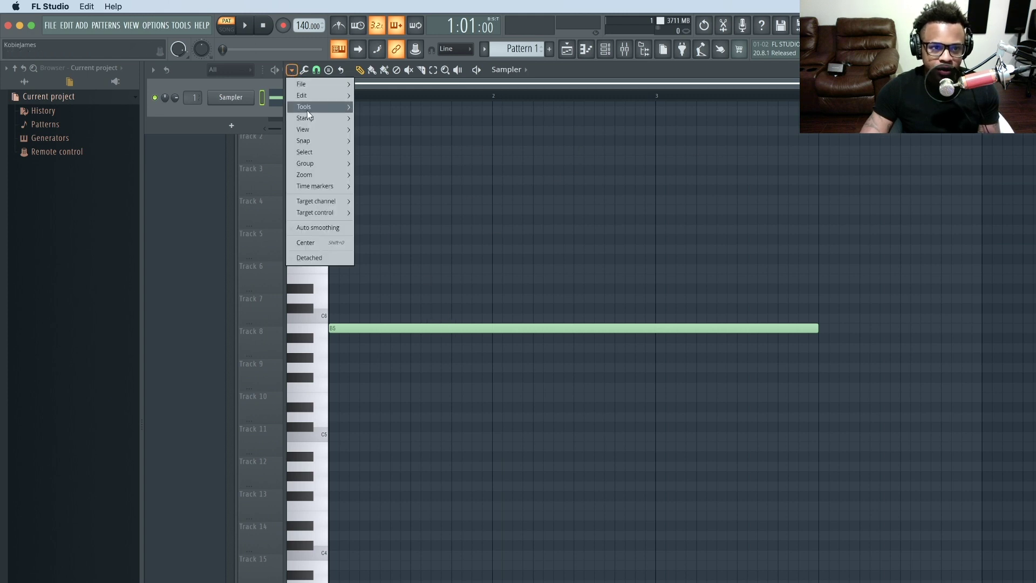
{"action": "mouse_move", "coordinate": [304, 130]}
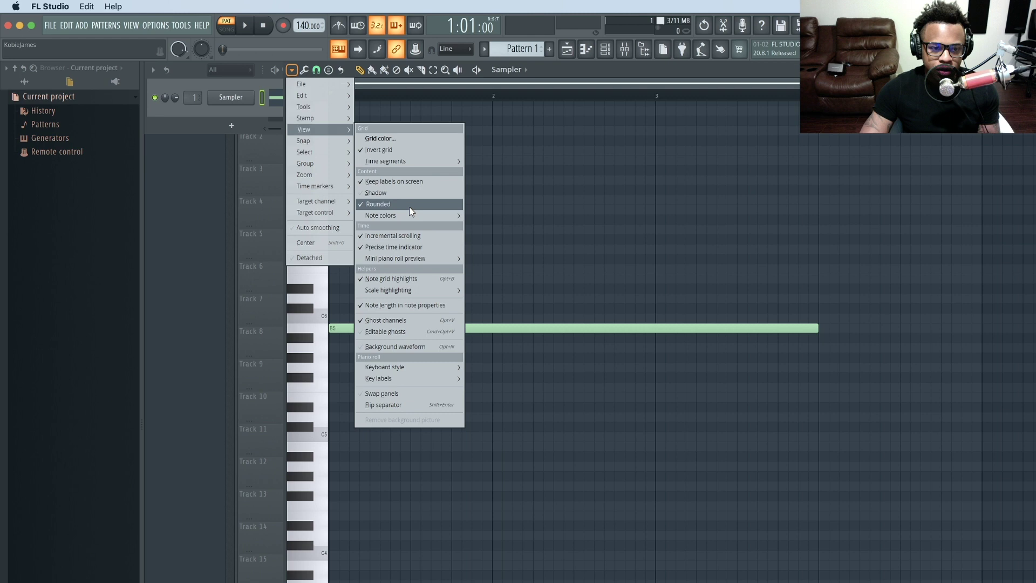
{"action": "mouse_move", "coordinate": [380, 215]}
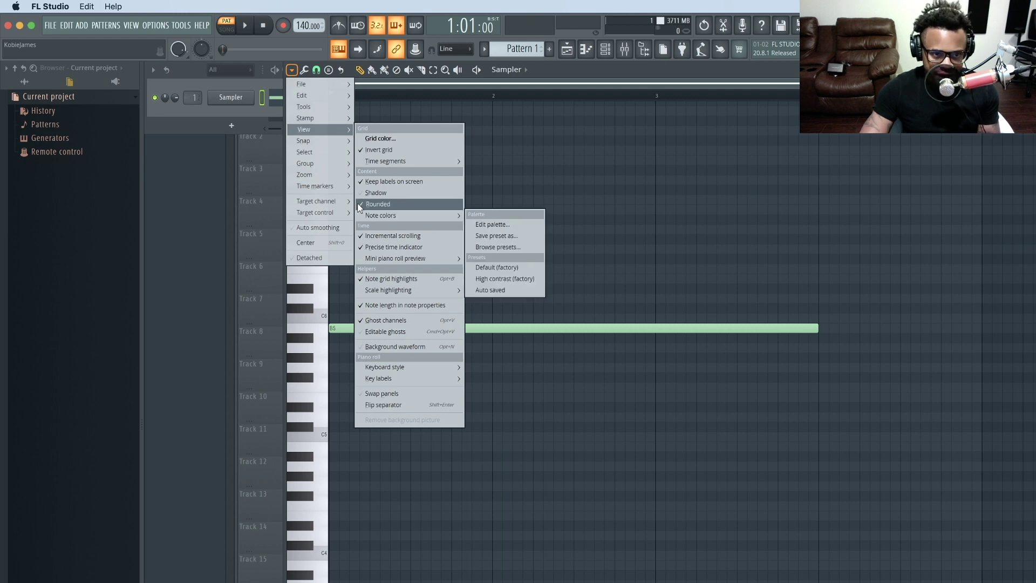
{"action": "left_click", "coordinate": [363, 203]}
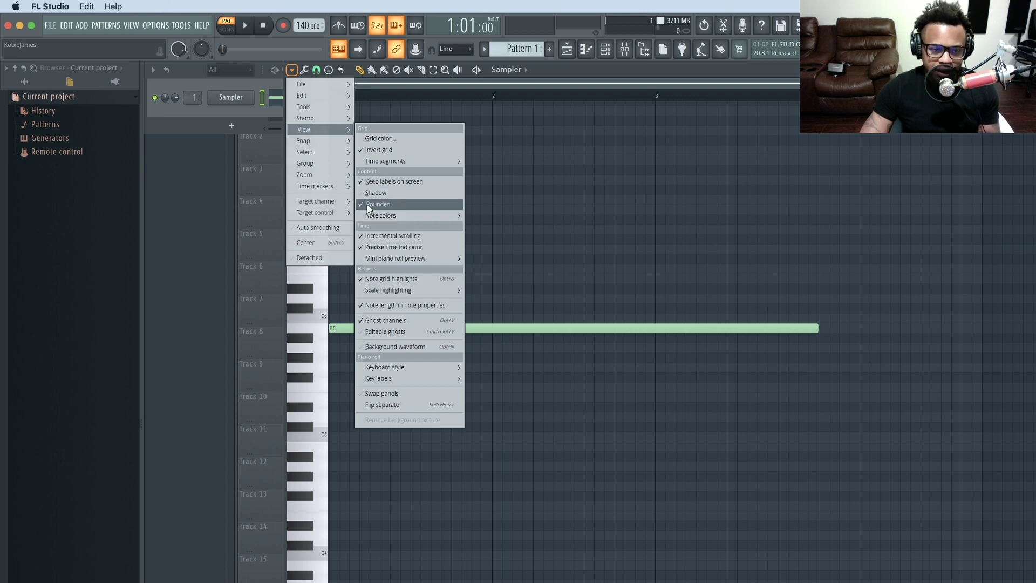
{"action": "left_click", "coordinate": [366, 205]}
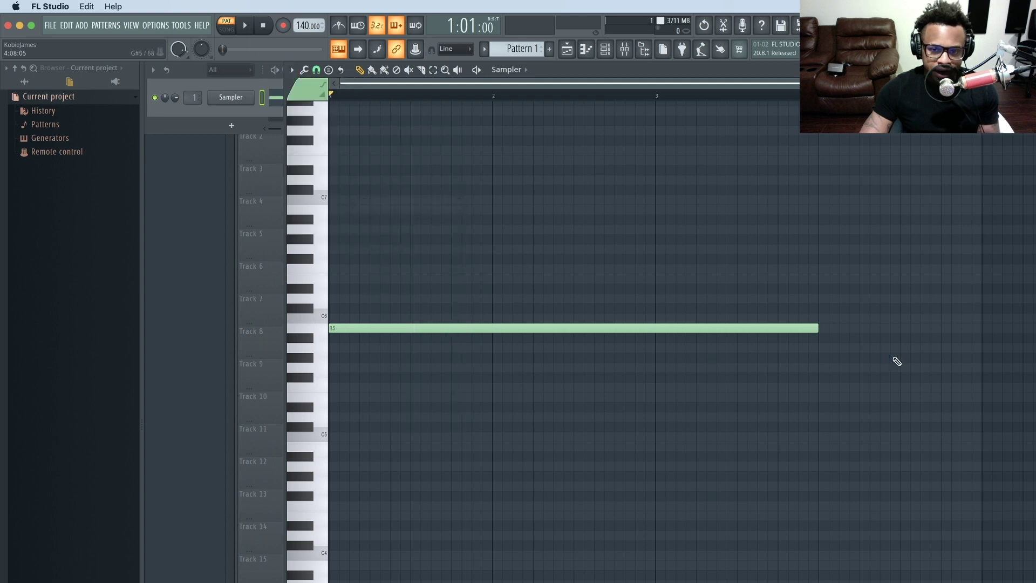
{"action": "scroll", "coordinate": [842, 350], "scroll_direction": "up", "scroll_amount": 1, "text": "ctrl"}
{"action": "scroll", "coordinate": [821, 346], "scroll_direction": "up", "scroll_amount": 1, "text": "ctrl"}
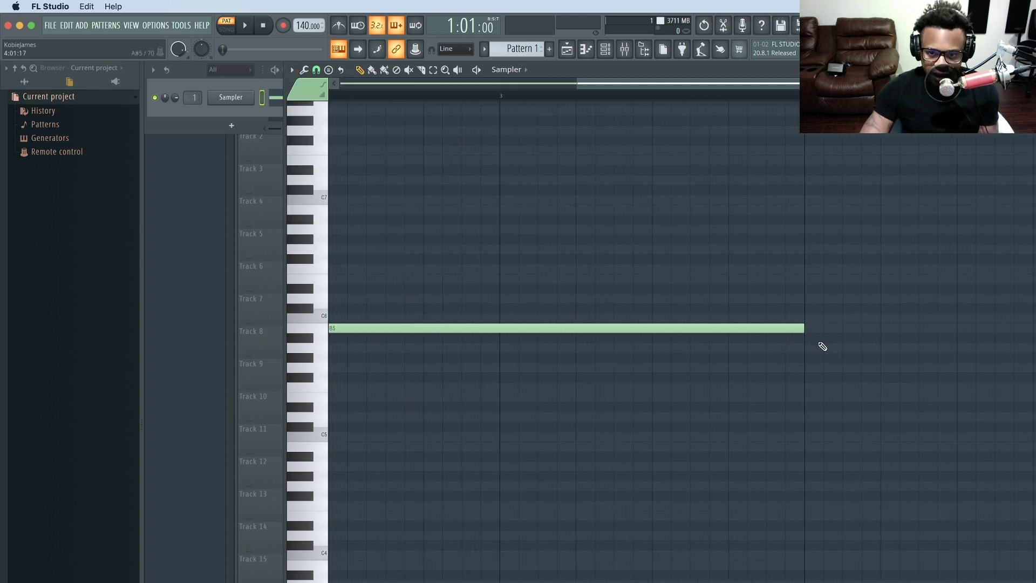
{"action": "scroll", "coordinate": [819, 349], "scroll_direction": "up", "scroll_amount": 1, "text": "ctrl"}
{"action": "scroll", "coordinate": [814, 344], "scroll_direction": "up", "scroll_amount": 1, "text": "ctrl"}
{"action": "scroll", "coordinate": [805, 343], "scroll_direction": "down", "scroll_amount": 1, "text": "ctrl"}
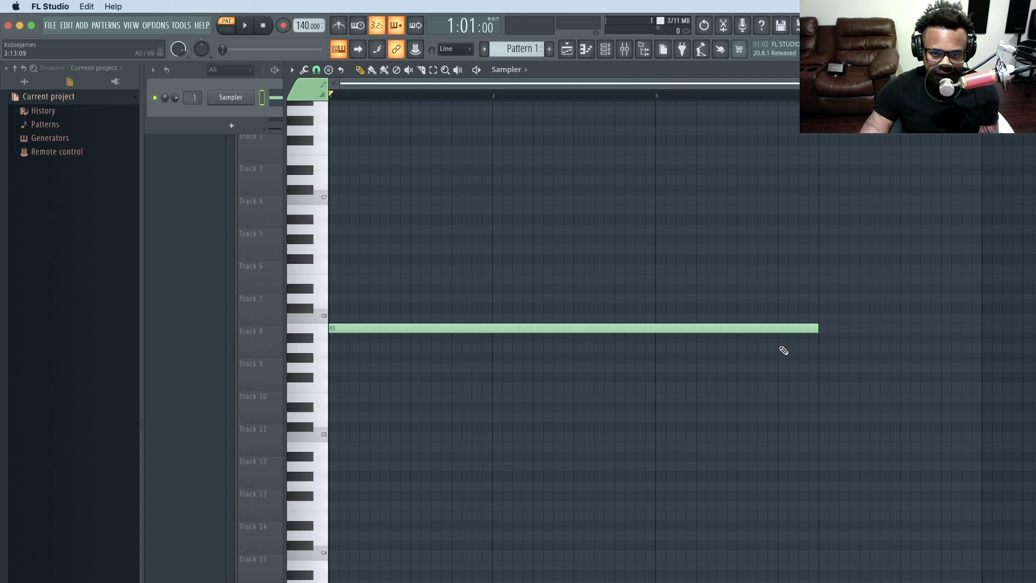
{"action": "left_click", "coordinate": [294, 71]}
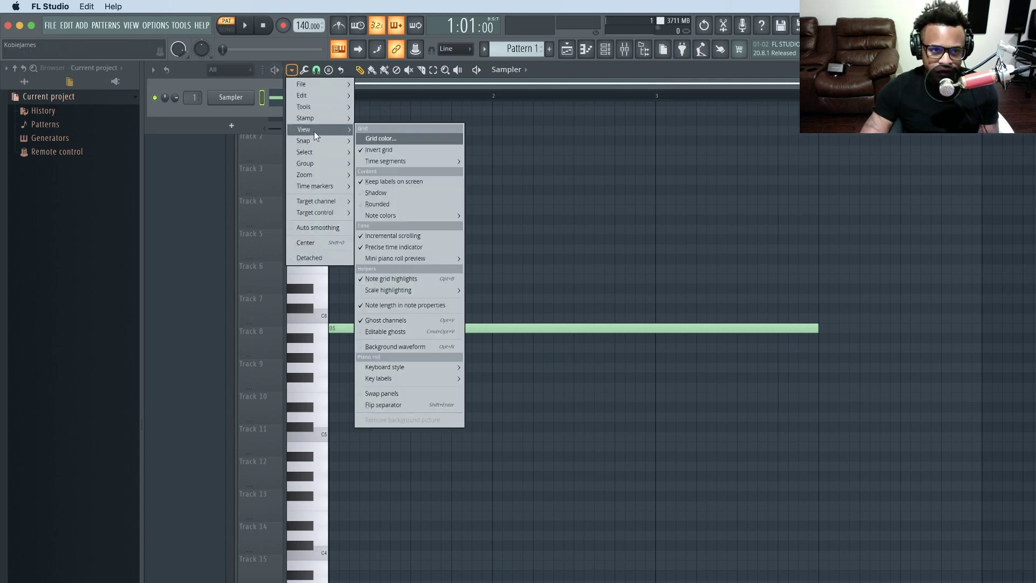
{"action": "mouse_move", "coordinate": [304, 131]}
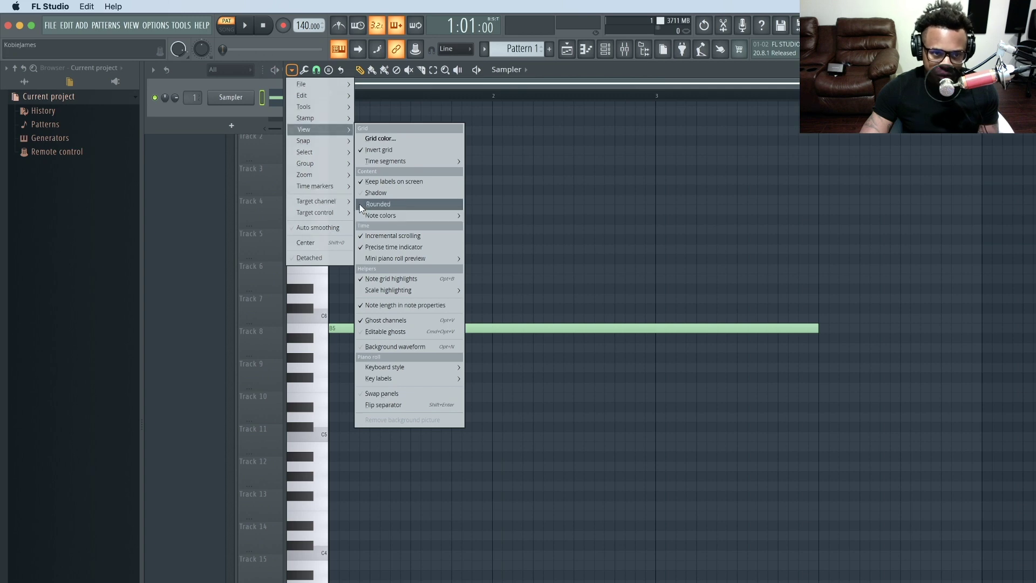
{"action": "left_click", "coordinate": [362, 205]}
{"action": "scroll", "coordinate": [838, 348], "scroll_direction": "up", "scroll_amount": 2}
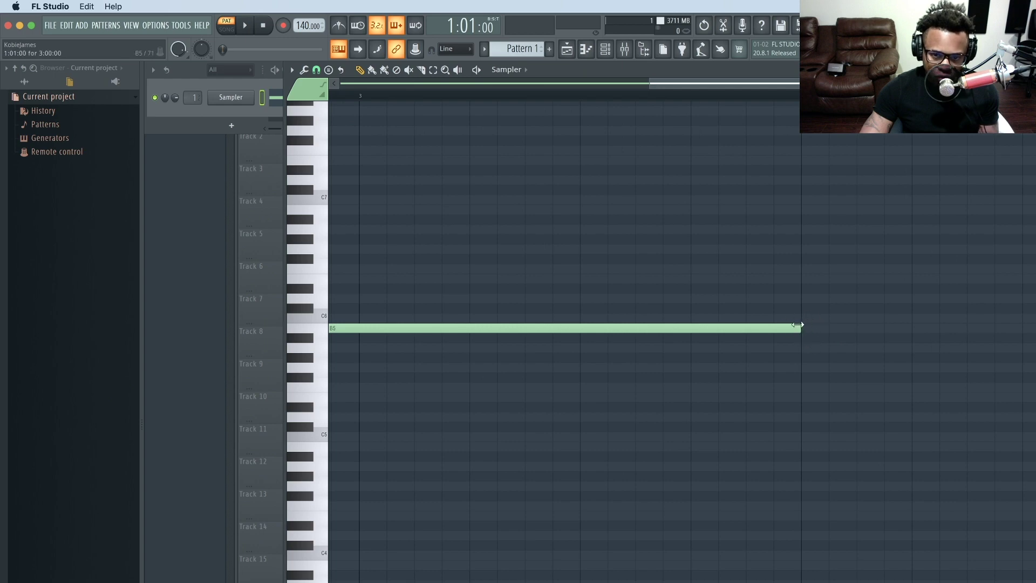
{"action": "scroll", "coordinate": [753, 373], "scroll_direction": "down", "scroll_amount": 2}
{"action": "scroll", "coordinate": [682, 399], "scroll_direction": "down", "scroll_amount": 1}
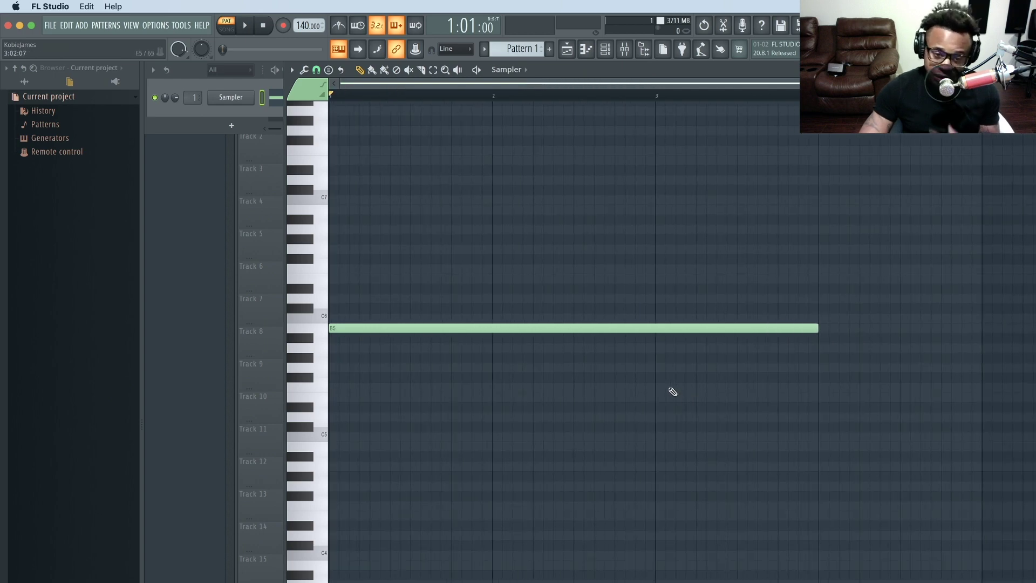